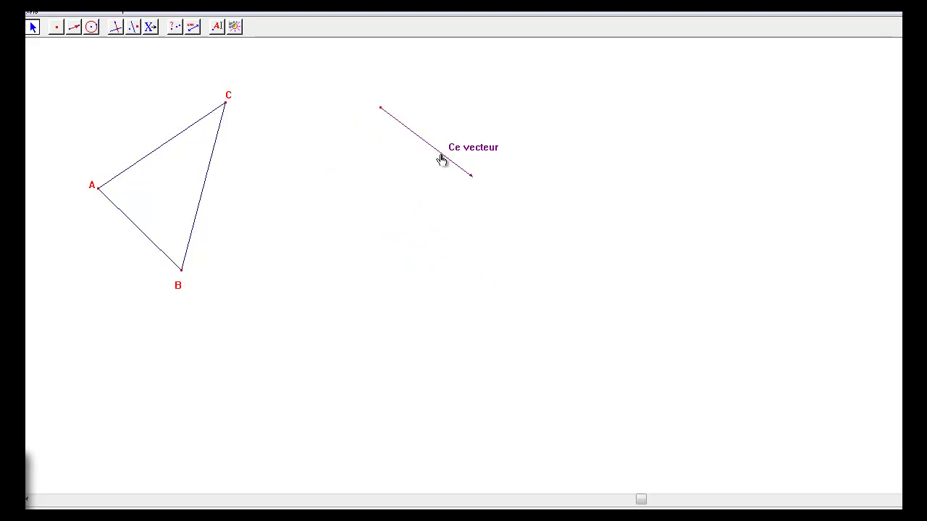
# Move the vector to several different positions beside triangle ABC, keeping its direction and length
pyautogui.moveTo(442, 159); pyautogui.dragTo(509, 225)
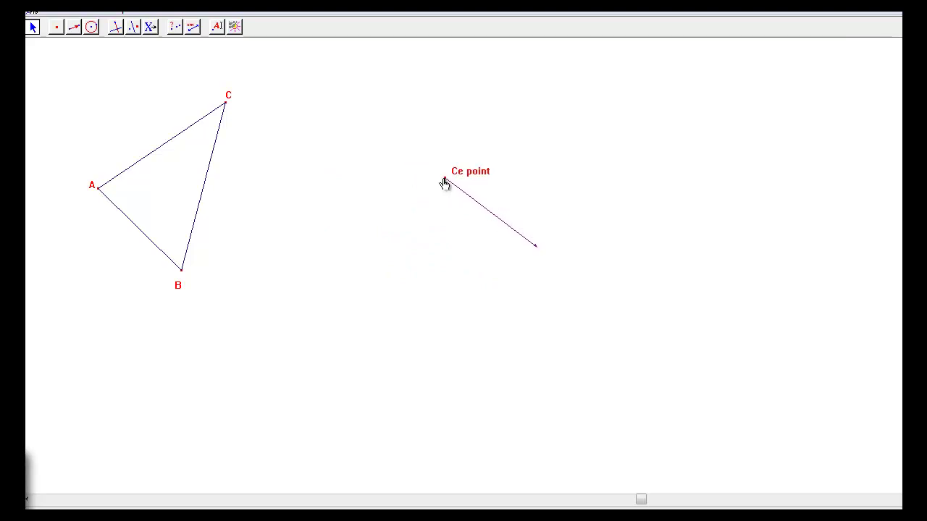
pyautogui.moveTo(488, 211); pyautogui.dragTo(436, 196)
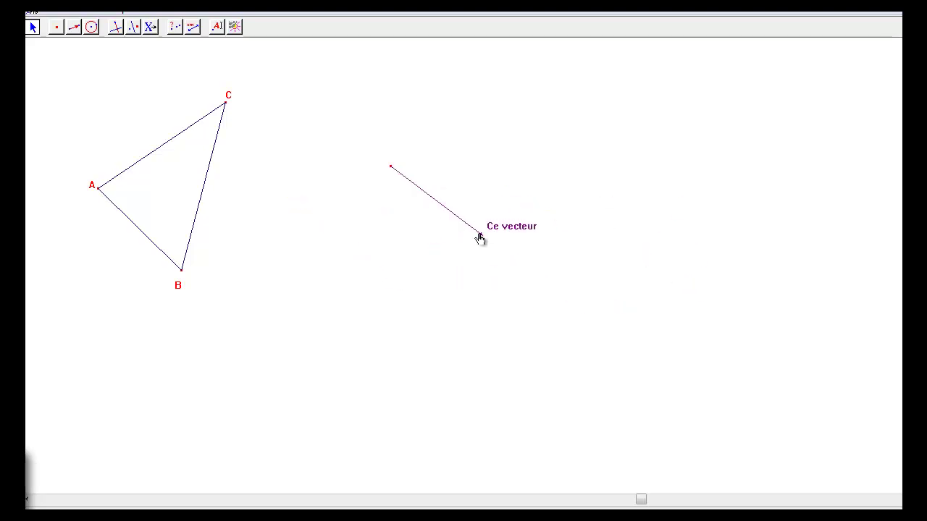
pyautogui.moveTo(454, 221); pyautogui.dragTo(566, 193)
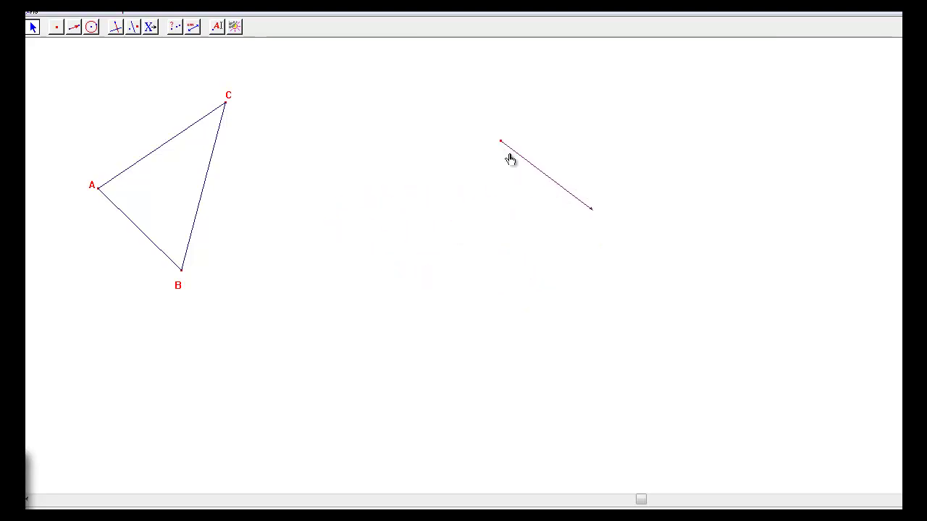
pyautogui.moveTo(529, 166)
pyautogui.mouseDown()
pyautogui.moveTo(472, 219)
pyautogui.moveTo(461, 131)
pyautogui.moveTo(451, 195)
pyautogui.moveTo(495, 208)
pyautogui.mouseUp()
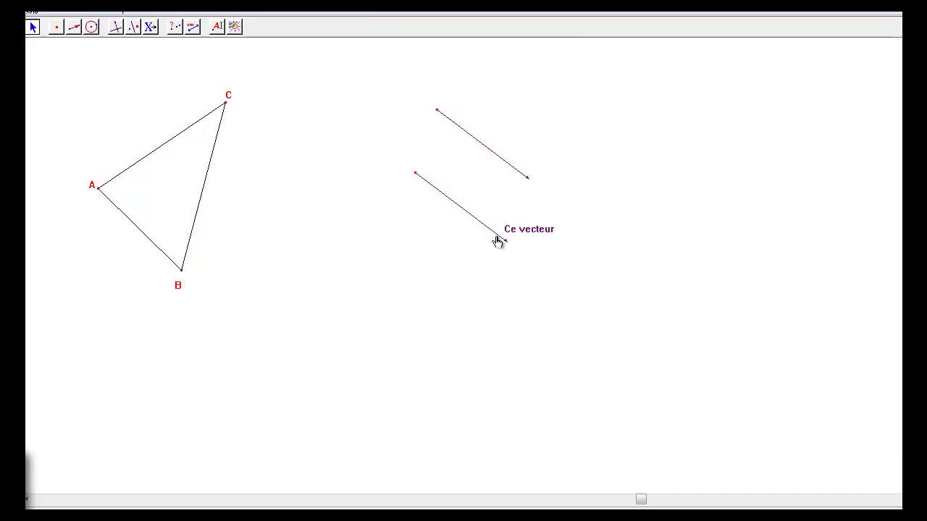
pyautogui.moveTo(482, 147); pyautogui.dragTo(464, 136)
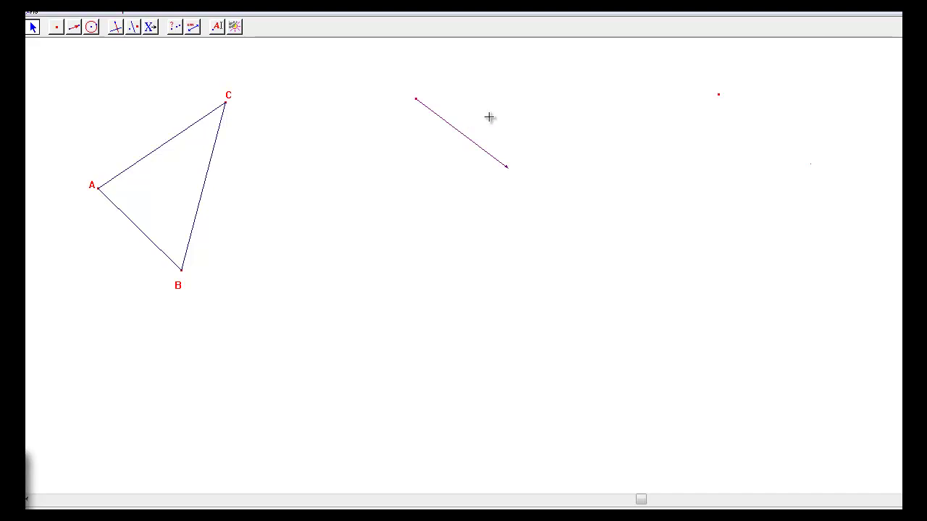
# Translate triangle ABC by the vector
pyautogui.moveTo(92, 27); pyautogui.dragTo(152, 79)
pyautogui.click(210, 178)
pyautogui.click(468, 136)
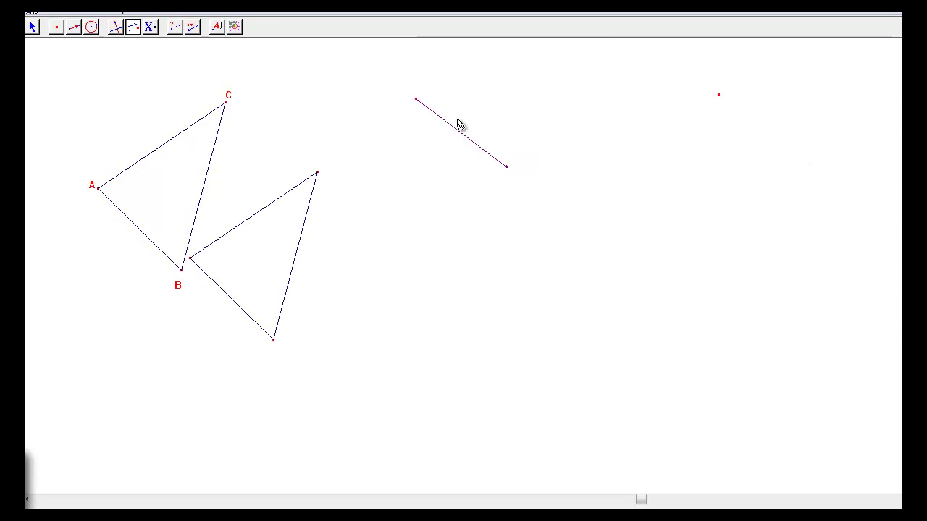
# Duplicate the translation vector and place one copy from vertex C to its image vertex
pyautogui.click(457, 129)
pyautogui.hotkey('ctrl', 'c')
pyautogui.hotkey('ctrl', 'v')
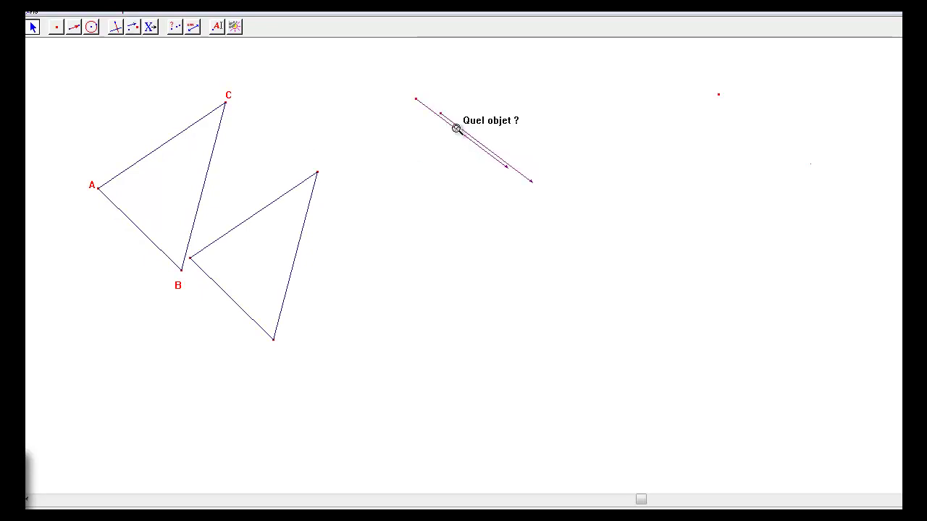
pyautogui.moveTo(469, 139); pyautogui.dragTo(285, 146)
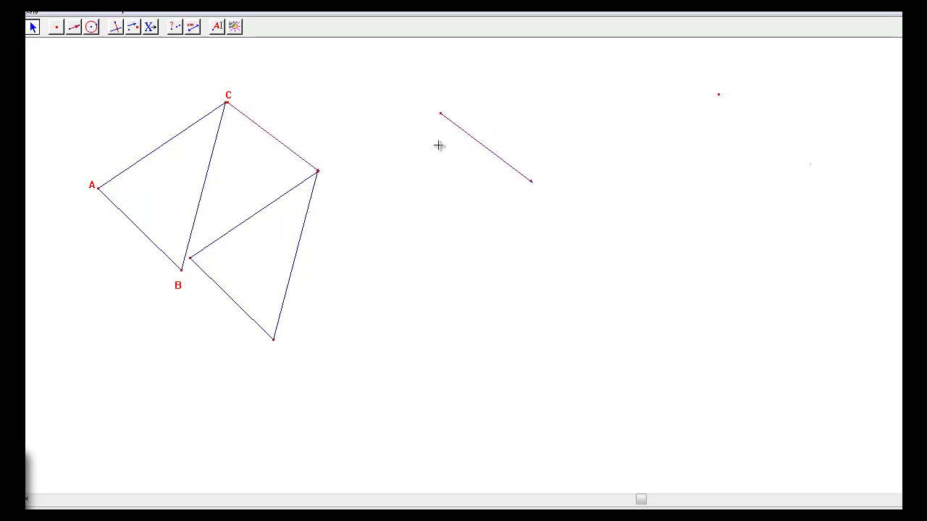
# Duplicate the vector again and place the two vectors from A and from B to their image vertices
pyautogui.click(483, 147)
pyautogui.hotkey('ctrl', 'v')
pyautogui.moveTo(490, 159); pyautogui.dragTo(151, 227)
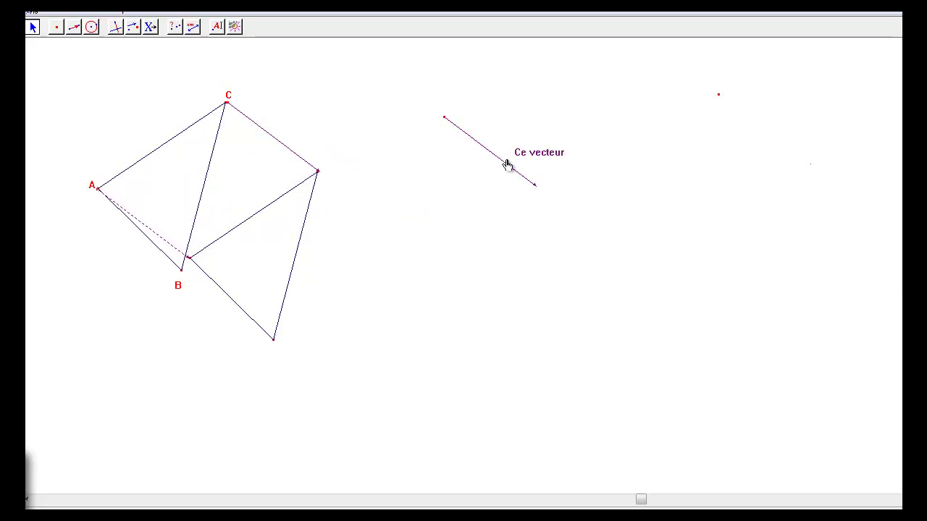
pyautogui.moveTo(508, 162); pyautogui.dragTo(249, 317)
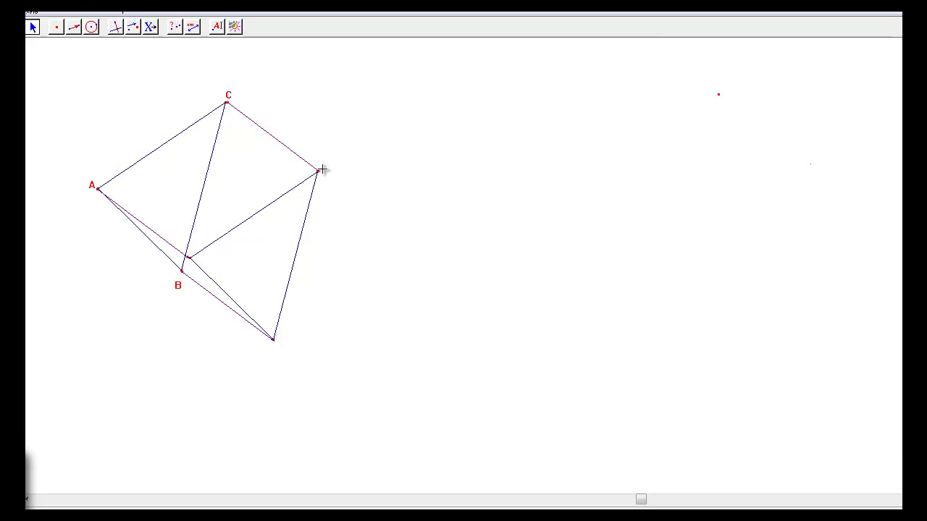
# Label the vertices of the image triangle D, E and F
pyautogui.click(189, 260)
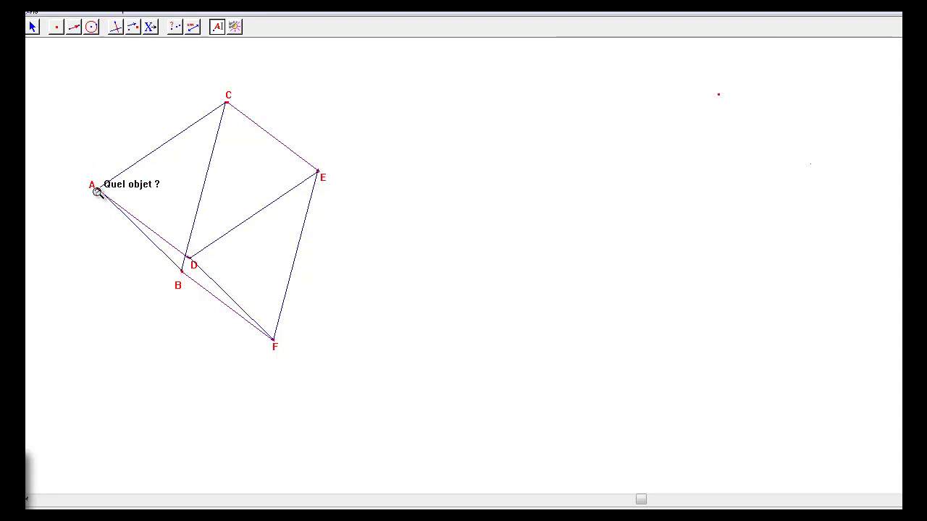
# In the figure with two vectors, translate triangle ABC by the upward-pointing vector and move that vector to join A to its image
pyautogui.hscroll(-1, 157, 399)
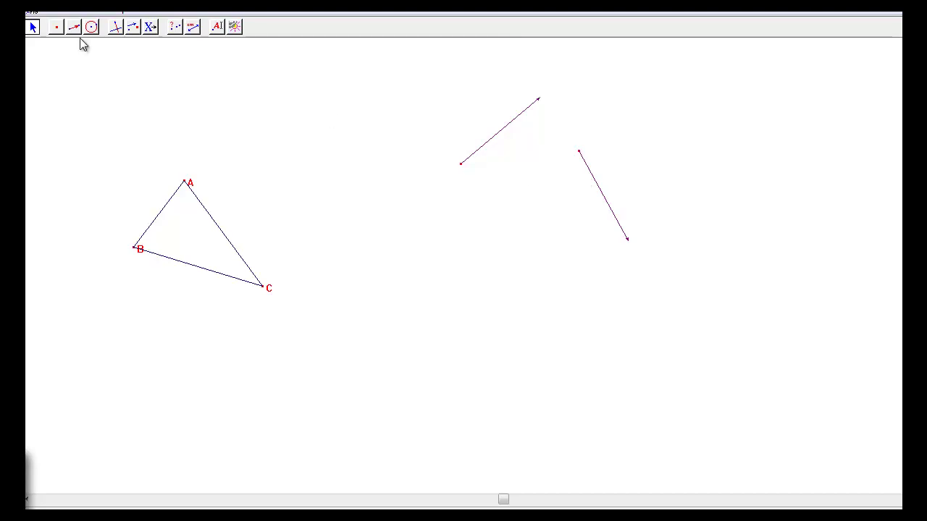
pyautogui.moveTo(74, 27); pyautogui.dragTo(147, 87)
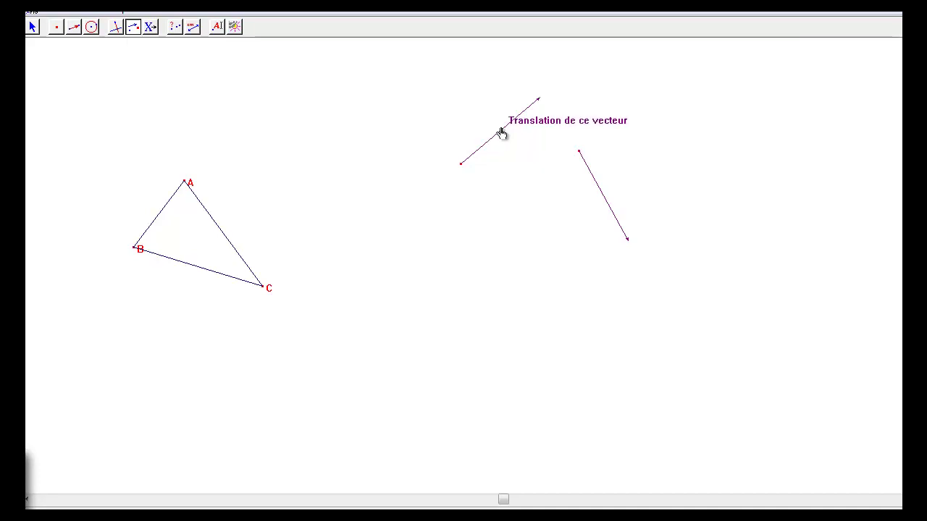
pyautogui.click(231, 243)
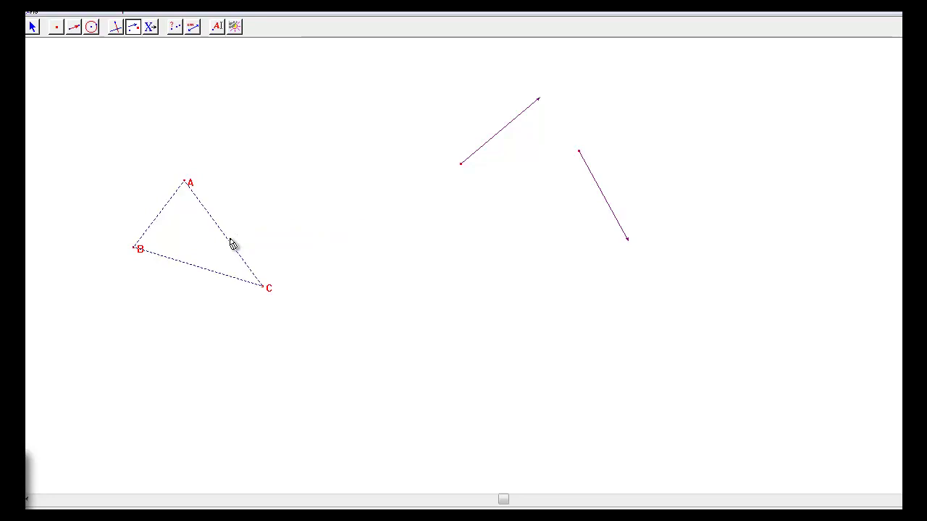
pyautogui.click(513, 127)
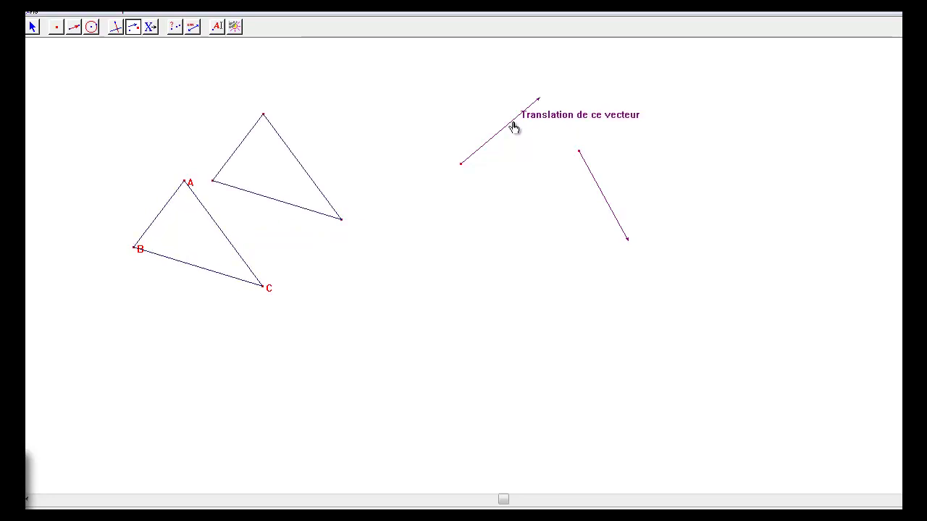
pyautogui.moveTo(500, 132); pyautogui.dragTo(226, 146)
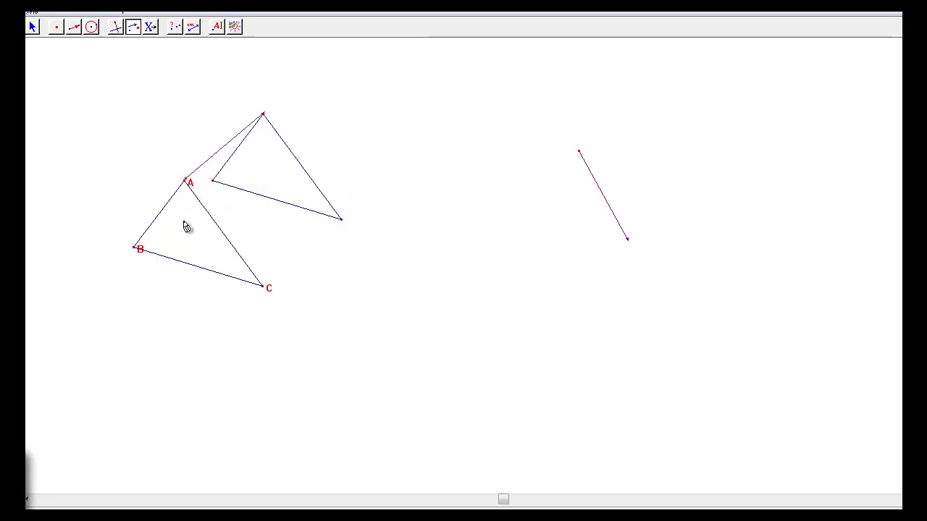
# Translate the image triangle by the downward-pointing vector and move that vector to join the upper vertices of the two images
pyautogui.click(268, 203)
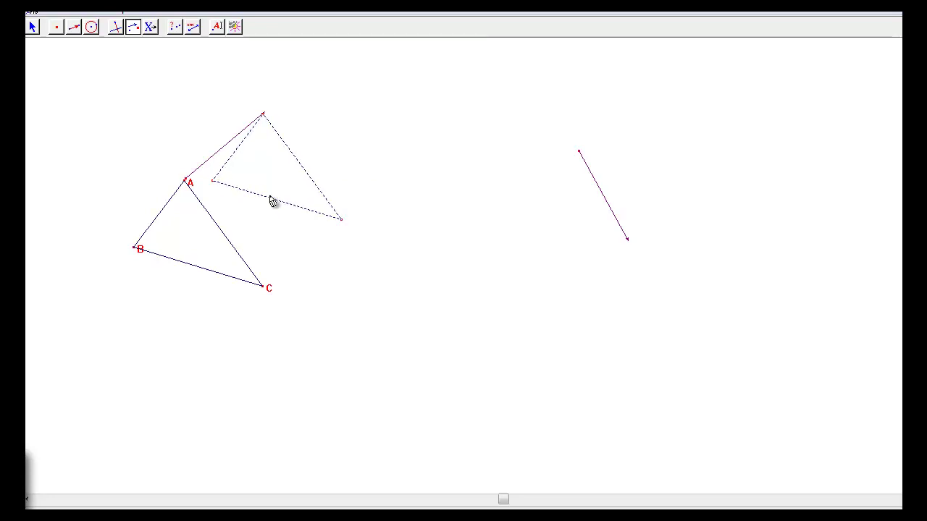
pyautogui.click(617, 223)
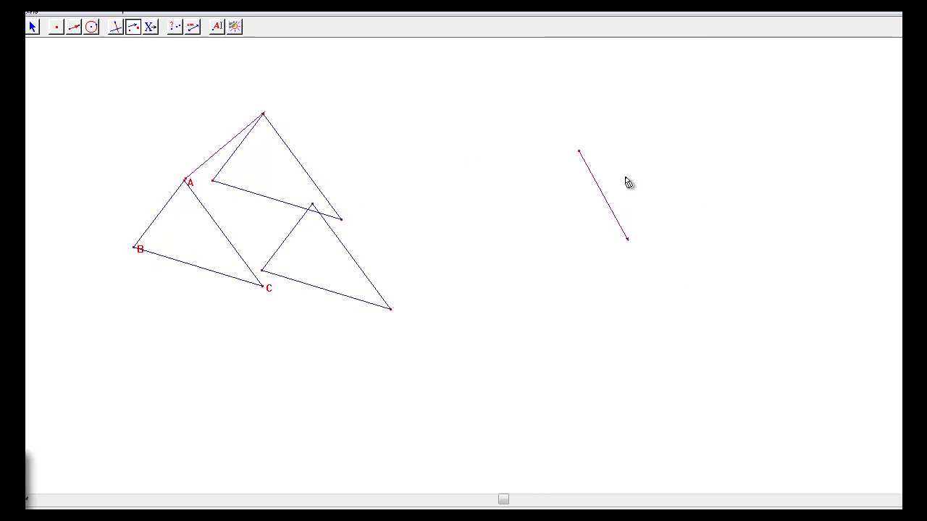
pyautogui.moveTo(601, 201); pyautogui.dragTo(289, 157)
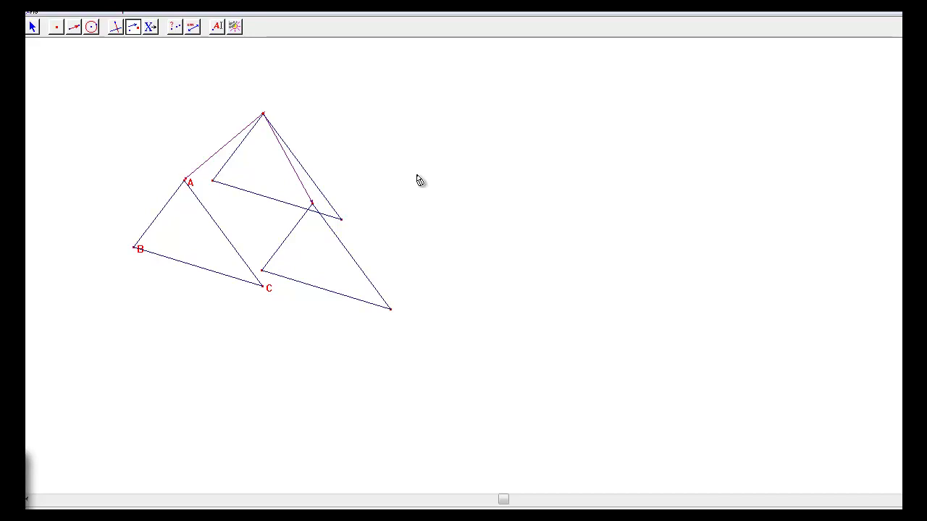
# Draw a vector from A to the upper vertex of the second image triangle
pyautogui.click(74, 29)
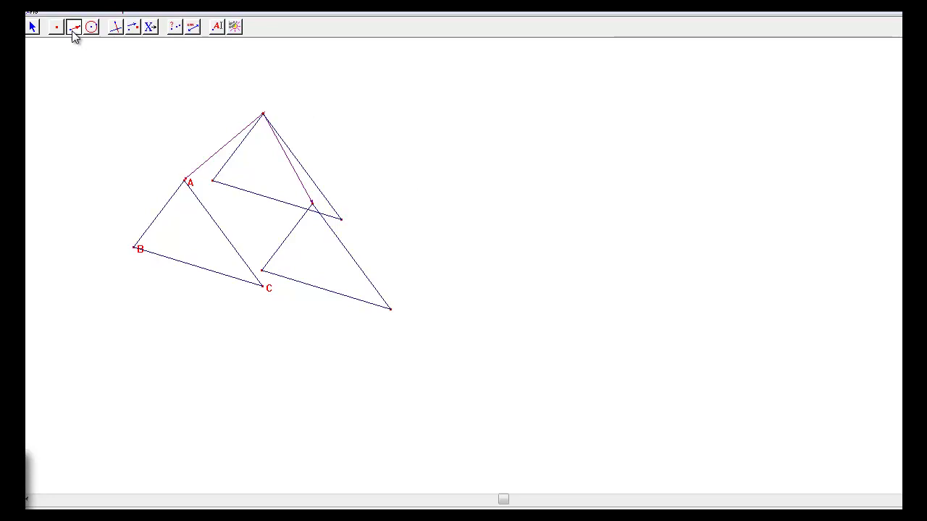
pyautogui.click(186, 178)
pyautogui.click(312, 204)
pyautogui.click(306, 232)
# Thicken the line of the vector joining A to the second image
pyautogui.click(236, 28)
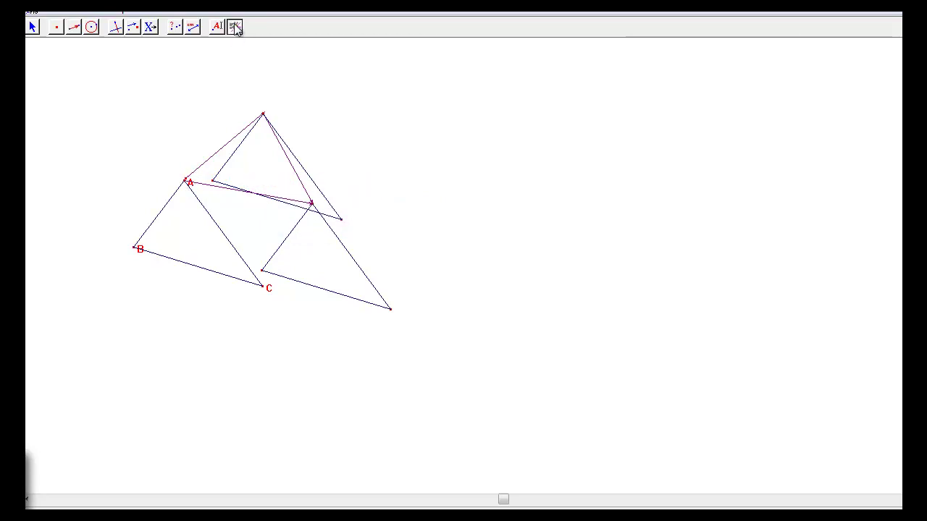
pyautogui.moveTo(235, 28); pyautogui.dragTo(244, 90)
pyautogui.click(231, 189)
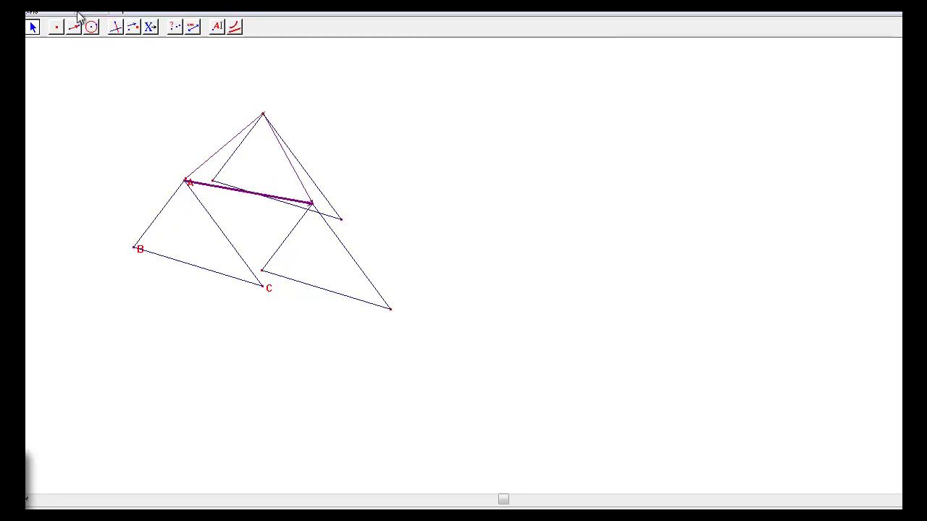
# Fill triangle ABC with blue, the first image triangle with yellow and the second image triangle with red
pyautogui.click(176, 240)
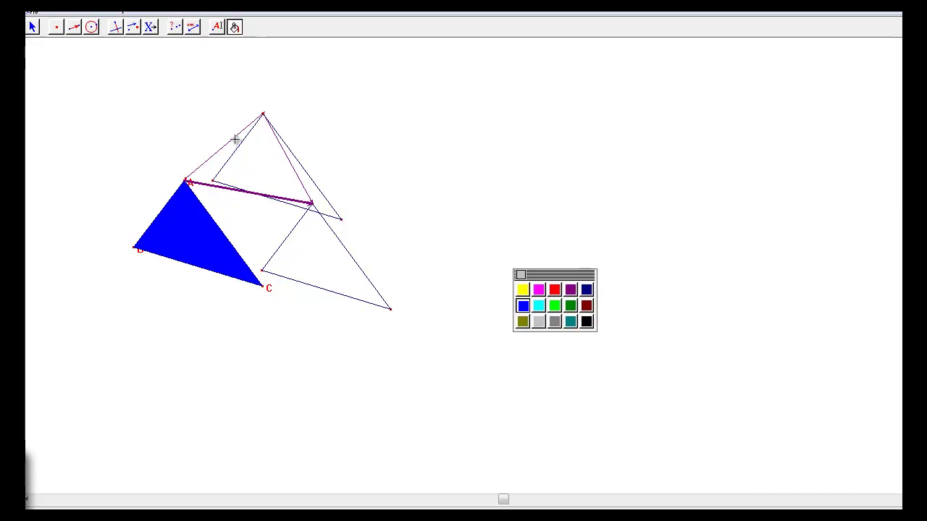
pyautogui.click(522, 290)
pyautogui.click(227, 150)
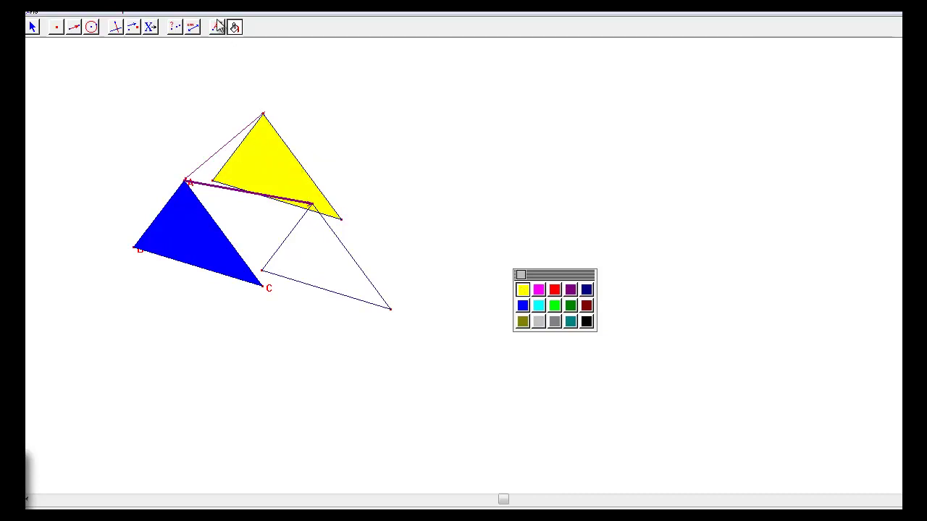
pyautogui.click(570, 290)
pyautogui.click(555, 290)
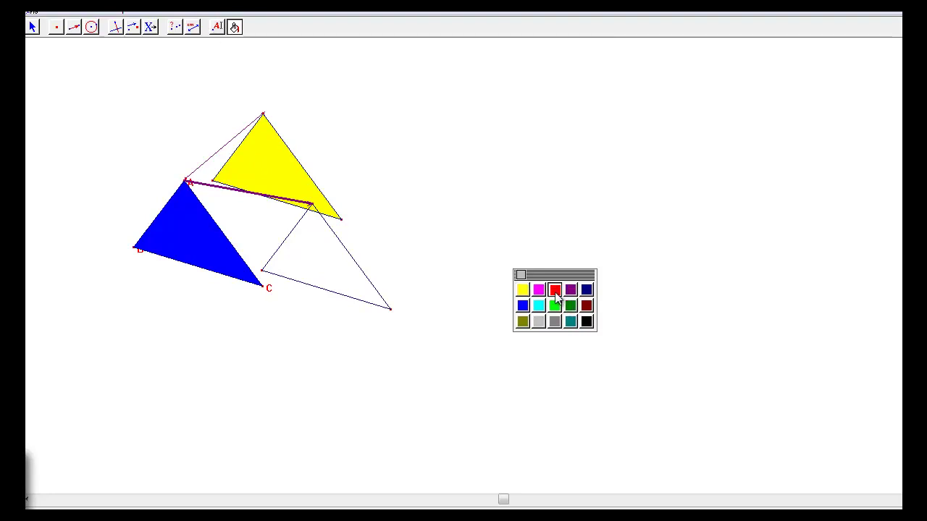
pyautogui.click(347, 258)
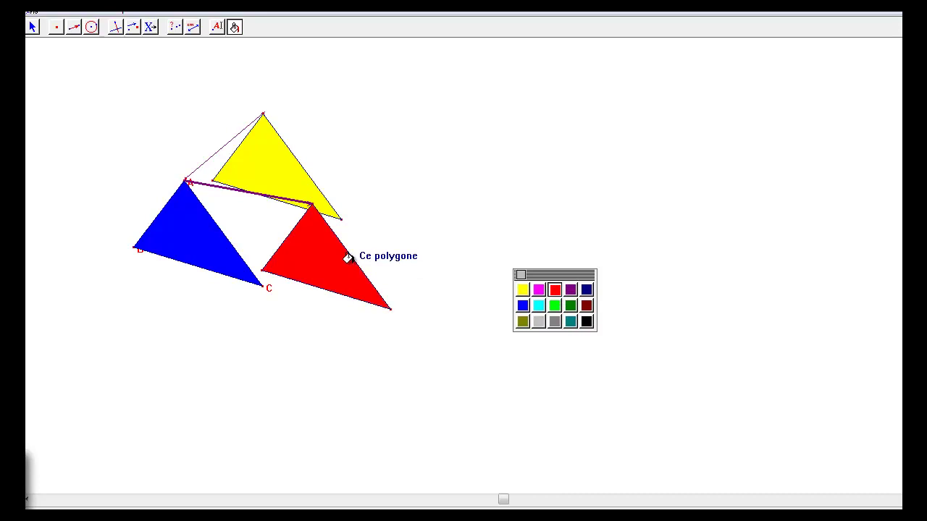
# Move the two thin translation vectors away from the triangles and place them head to tail in the empty area
pyautogui.click(32, 27)
pyautogui.moveTo(234, 144); pyautogui.dragTo(440, 118)
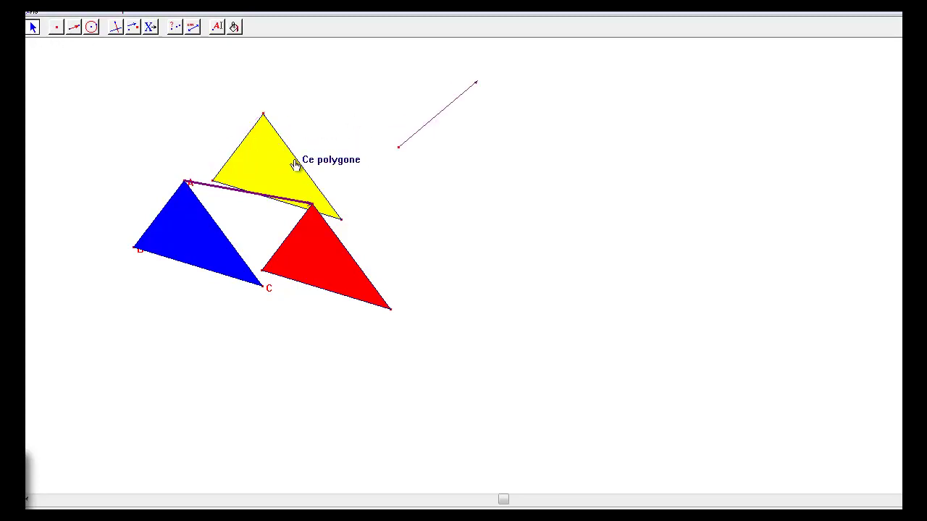
pyautogui.moveTo(289, 167); pyautogui.dragTo(509, 133)
# Draw the sum vector from the tail of the first moved vector to the head of the second
pyautogui.click(73, 27)
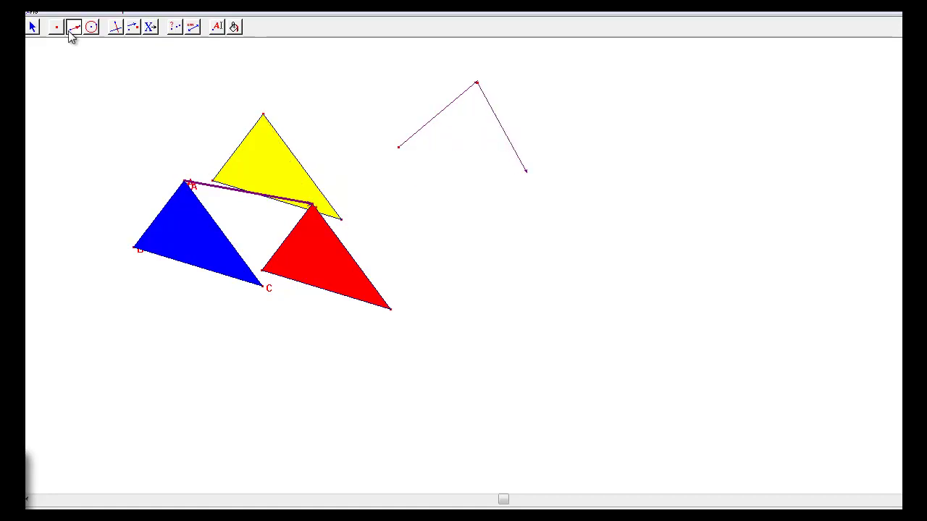
pyautogui.click(400, 145)
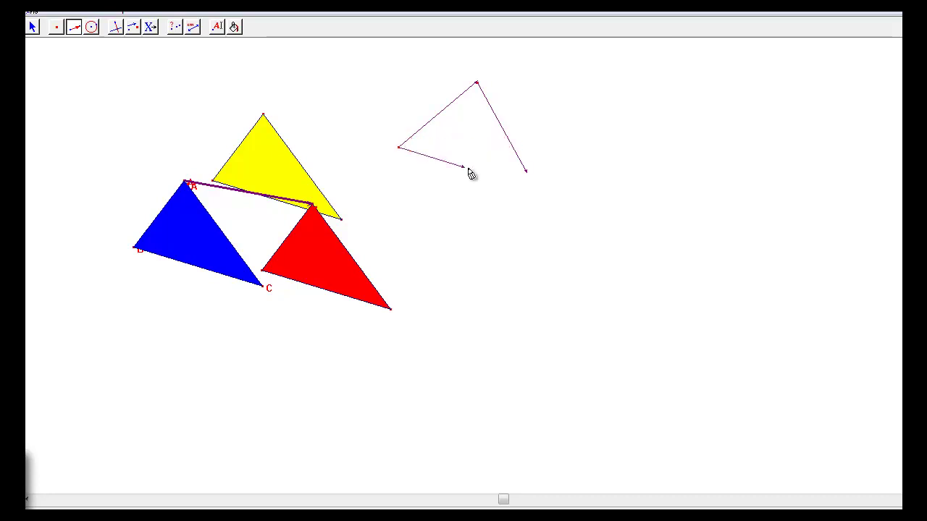
pyautogui.click(525, 173)
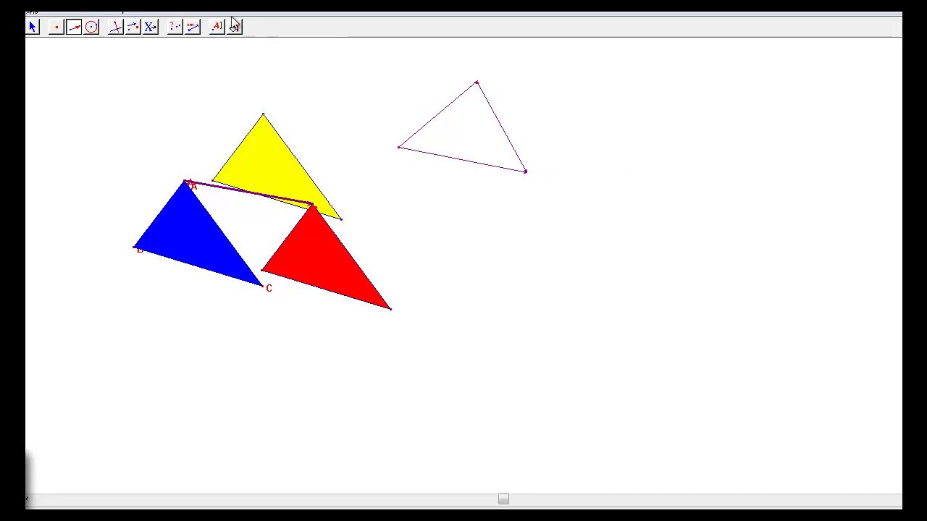